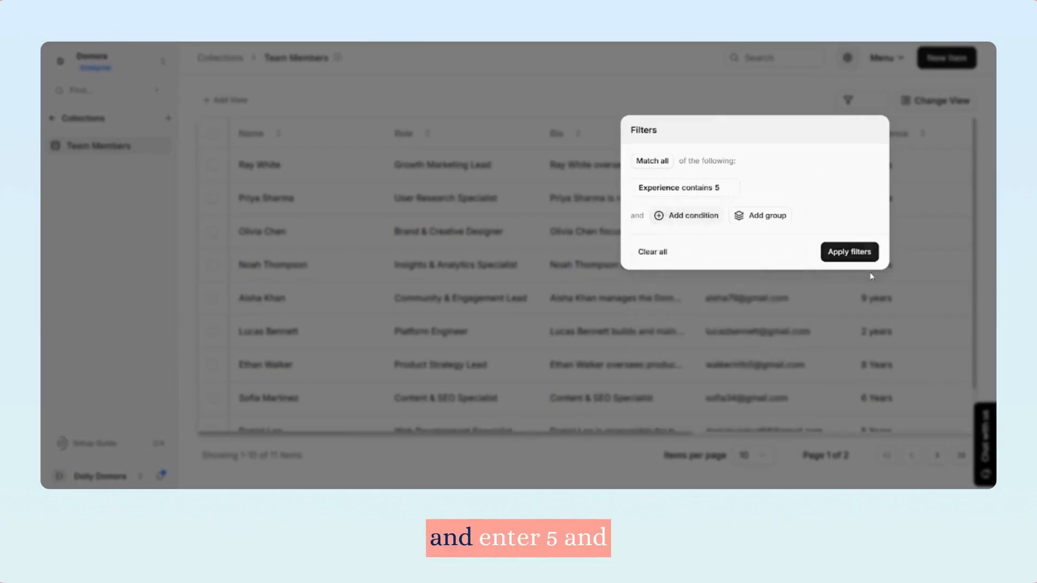
# - Apply the filter where Experience contains 5 to the Team Members collection
pyautogui.click(846, 258)
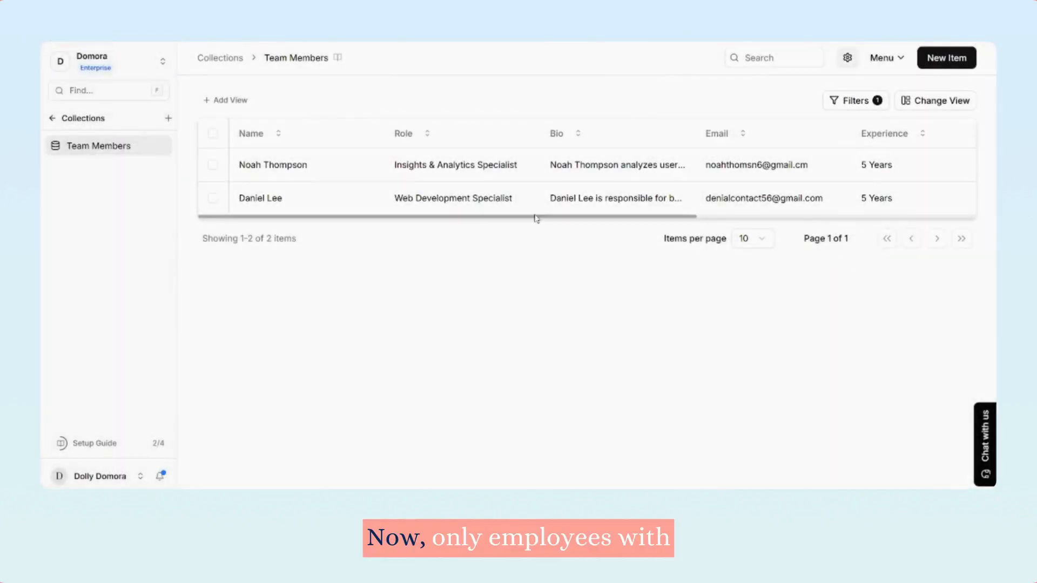
# - Add a second filter condition where Role contains "Lead" and apply the filters
pyautogui.click(850, 104)
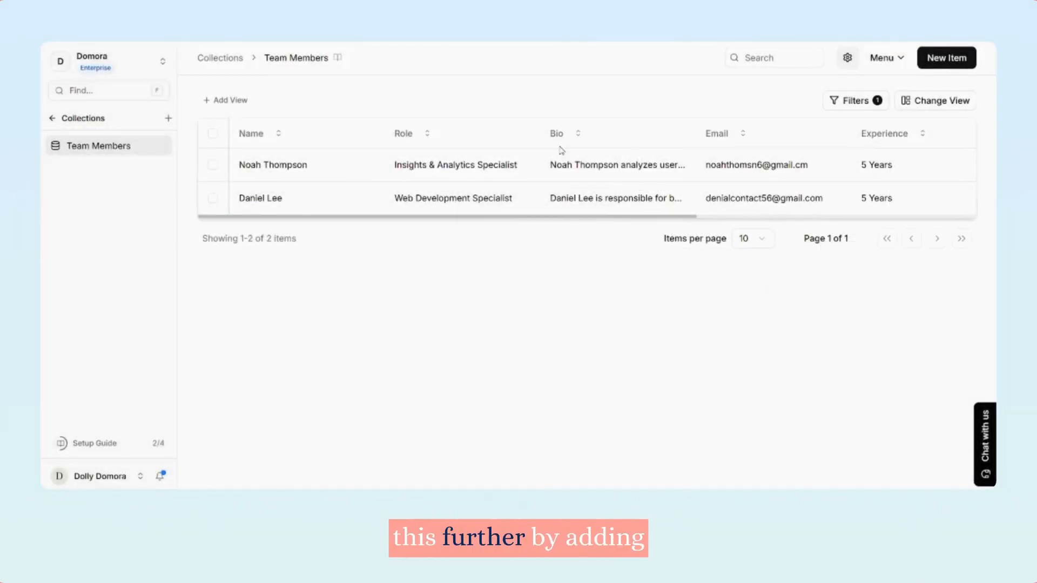
pyautogui.click(851, 102)
pyautogui.click(696, 218)
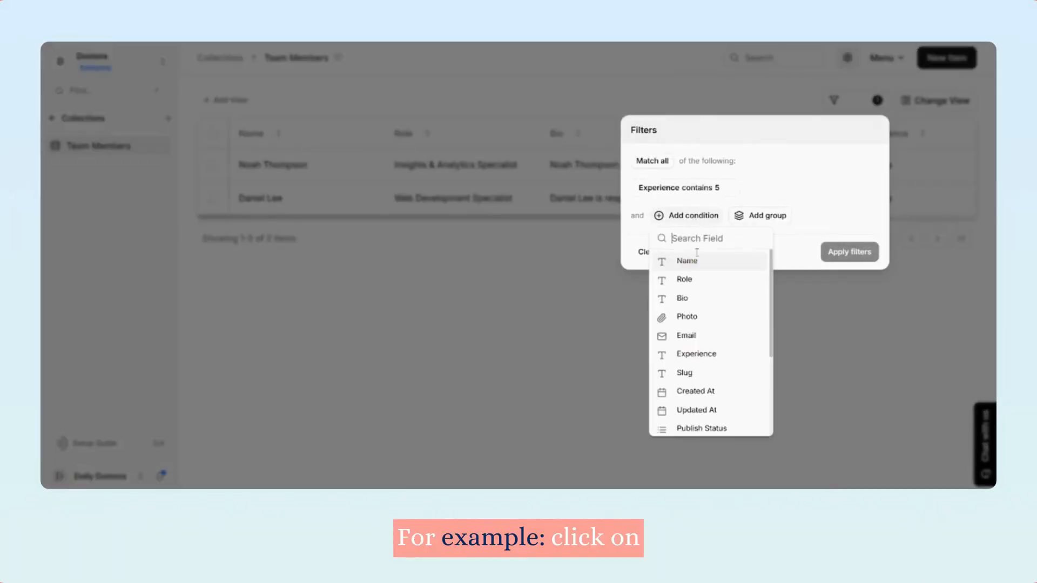
pyautogui.click(685, 280)
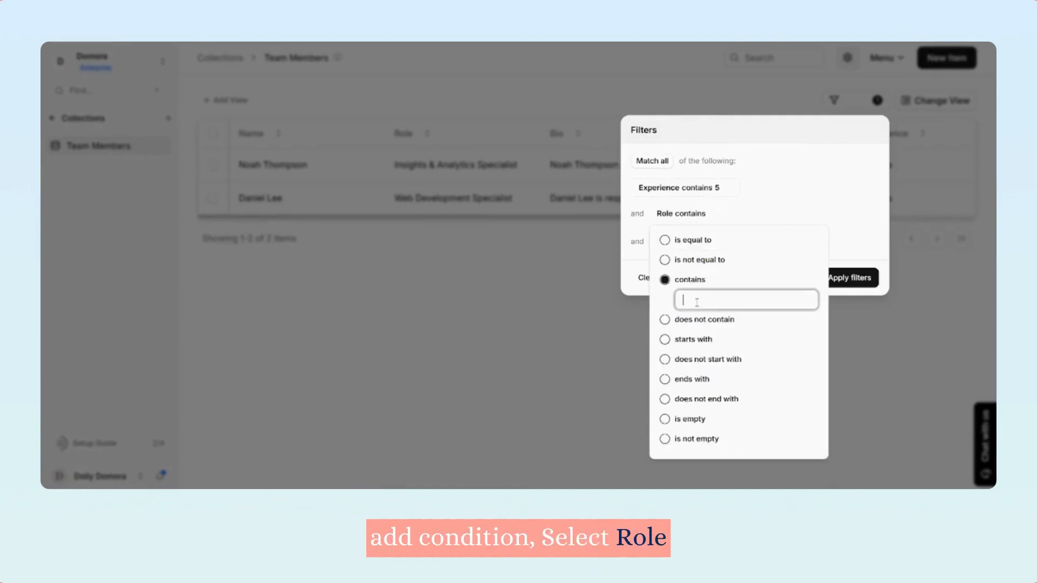
pyautogui.write('Lead')
pyautogui.click(815, 214)
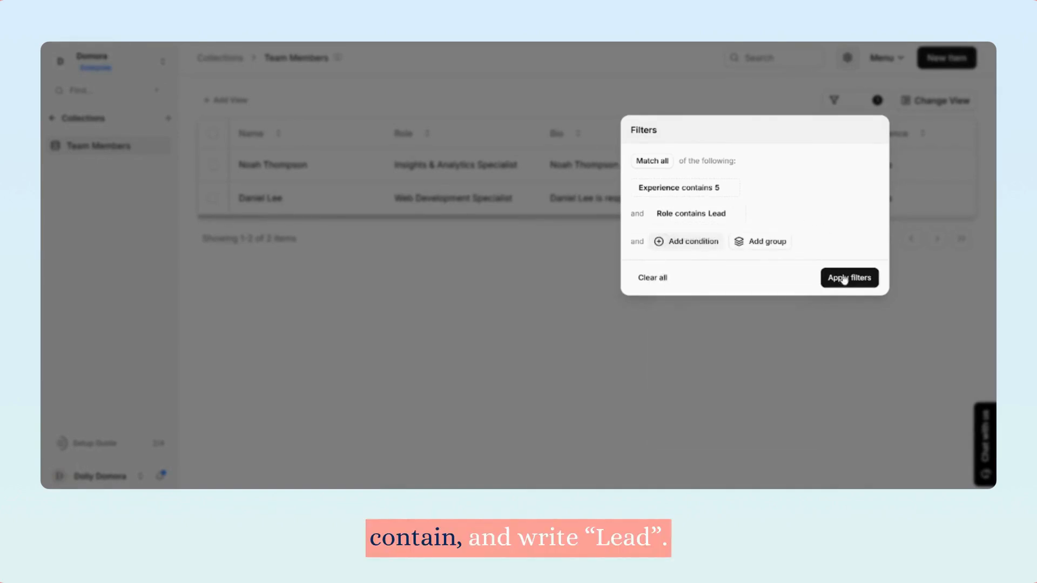
pyautogui.click(863, 282)
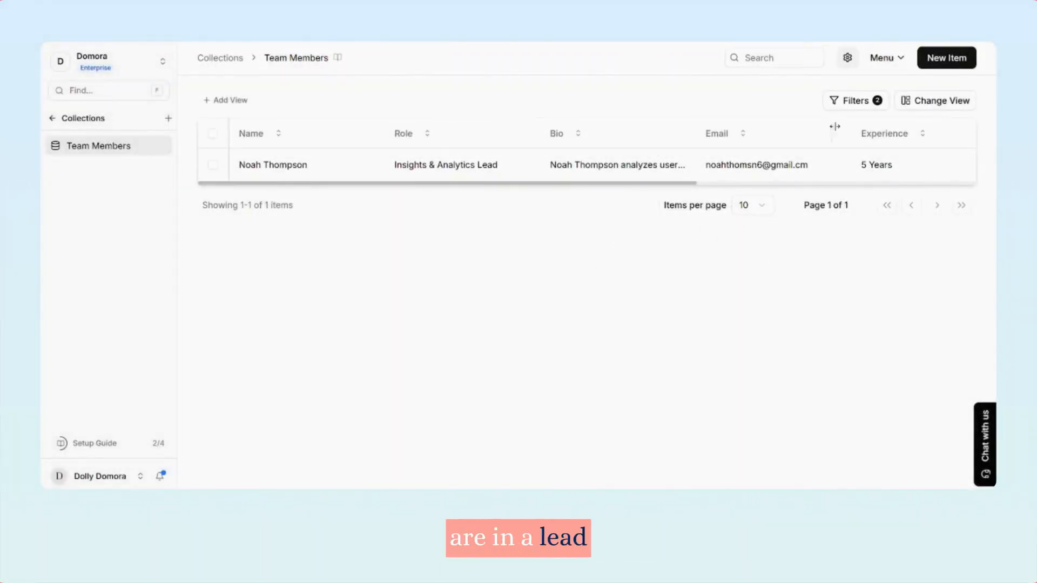
# - Switch the filter from matching all conditions to matching any of them and apply it
pyautogui.click(856, 103)
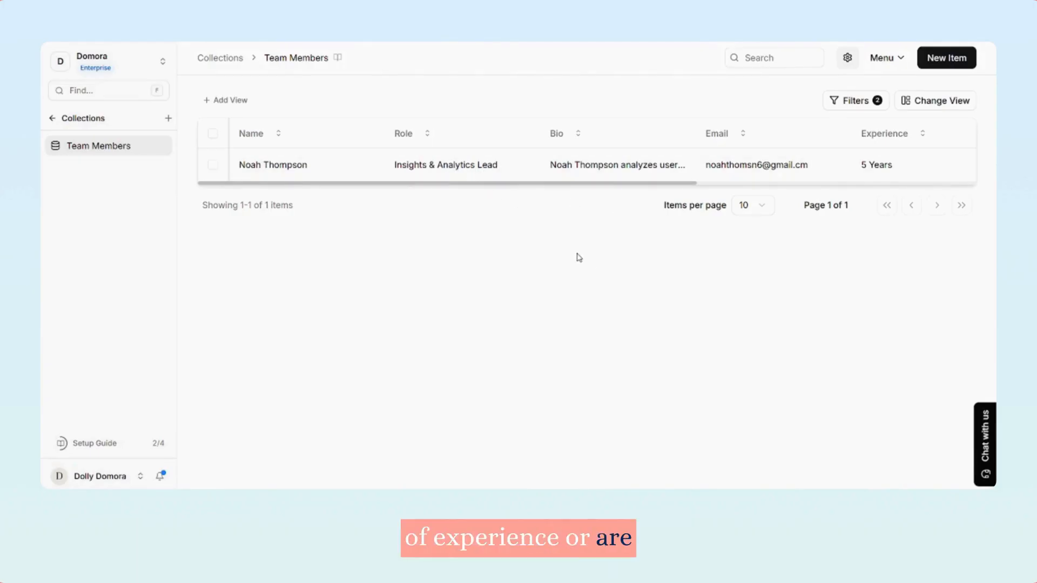
pyautogui.click(856, 103)
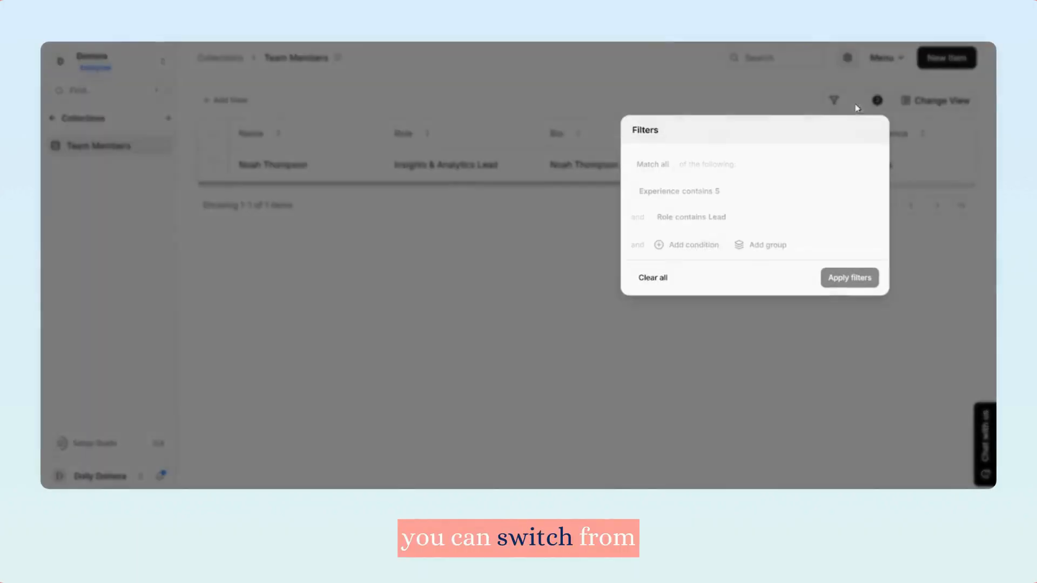
pyautogui.click(662, 164)
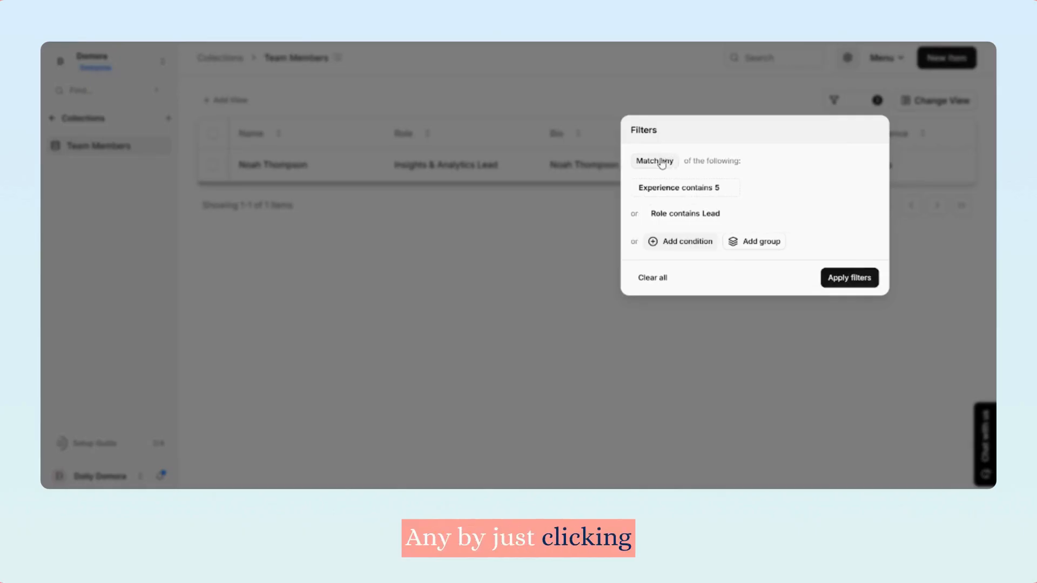
pyautogui.click(846, 279)
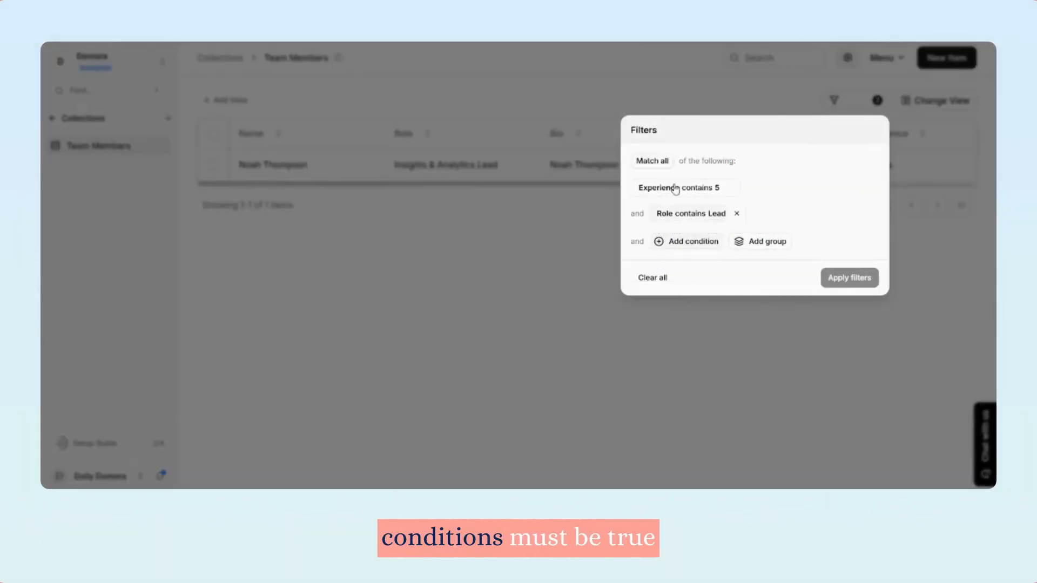
# - Examine the match mode and the Experience and Role conditions in the filter settings alongside the filtered items
pyautogui.click(593, 249)
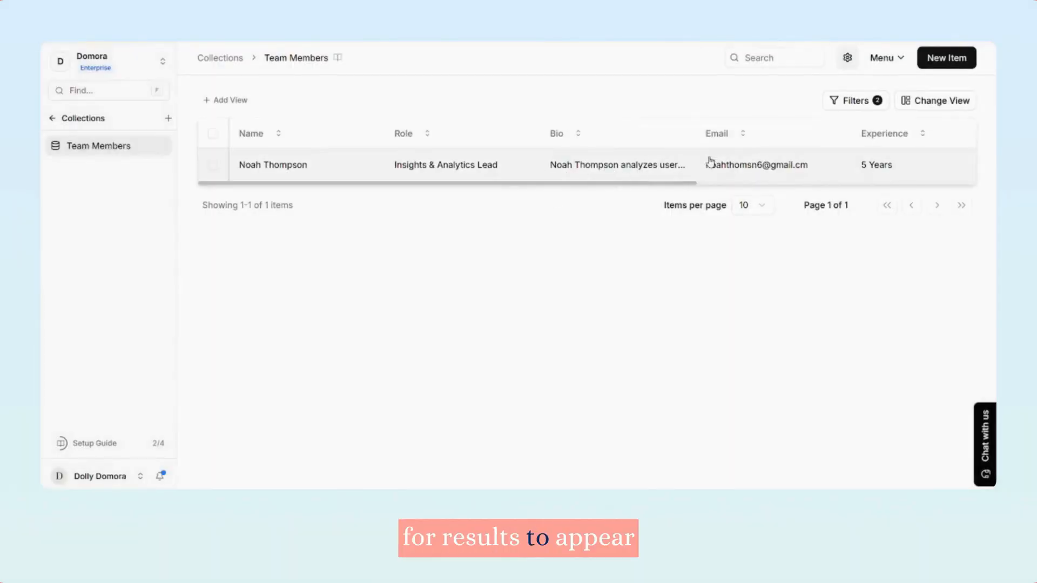
pyautogui.click(844, 105)
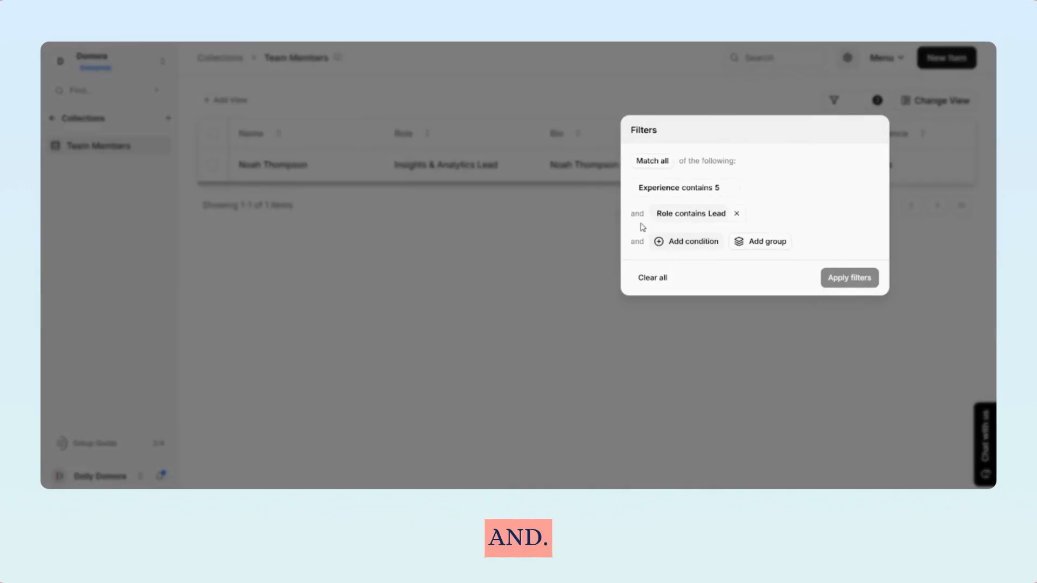
pyautogui.click(704, 356)
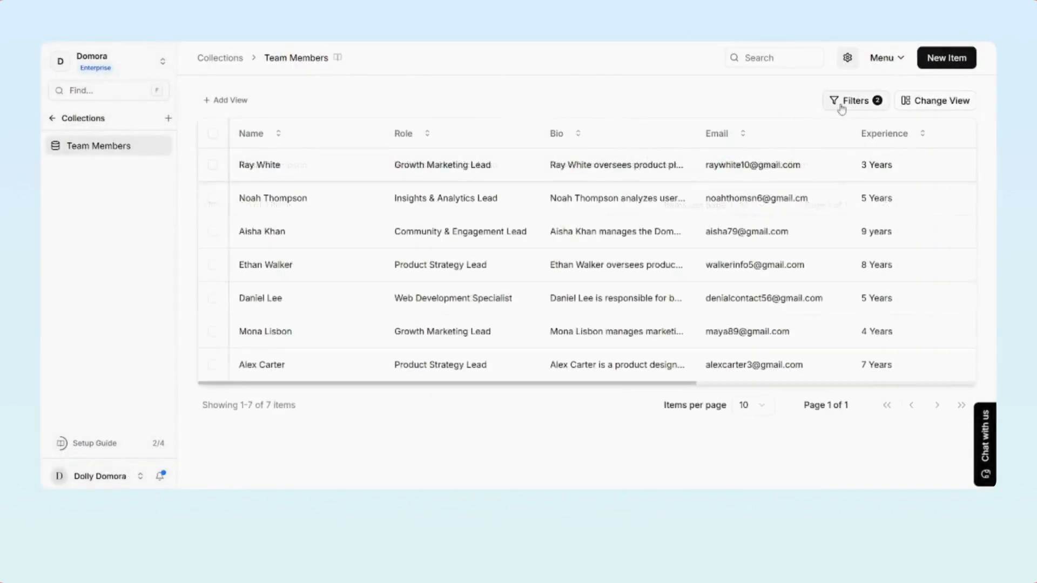
pyautogui.click(841, 104)
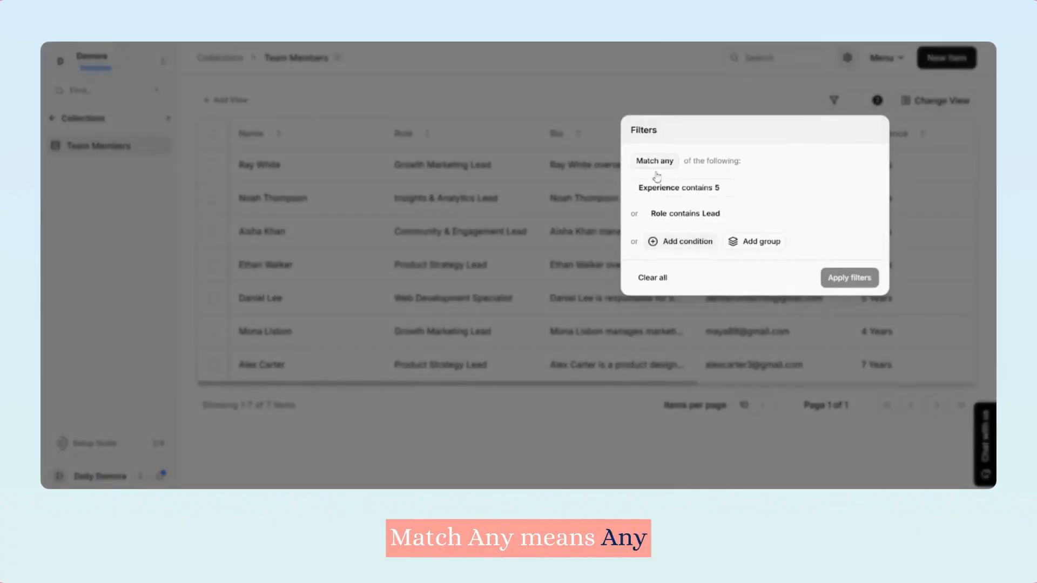
pyautogui.click(704, 364)
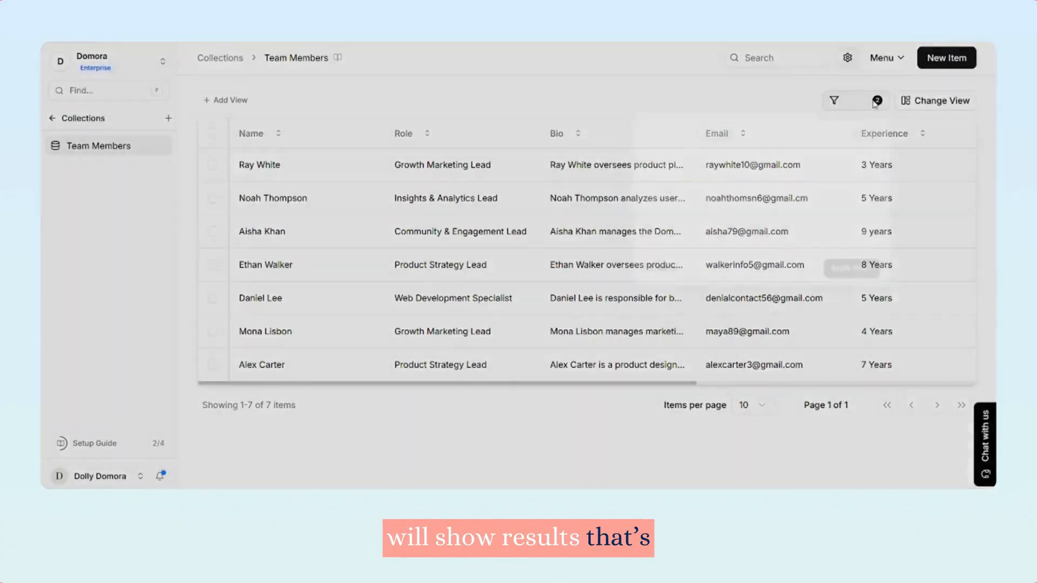
pyautogui.click(875, 103)
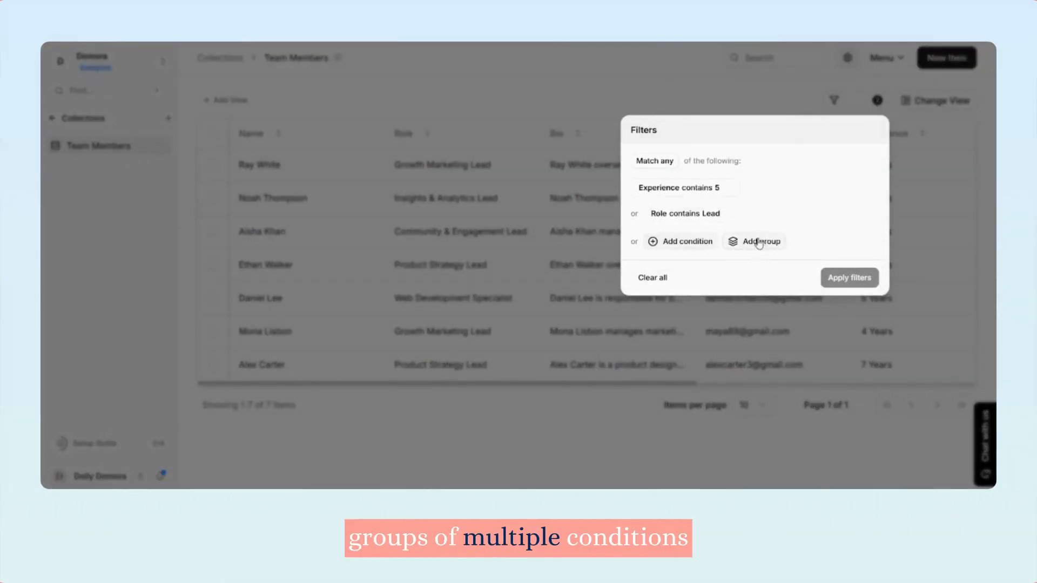
pyautogui.click(615, 231)
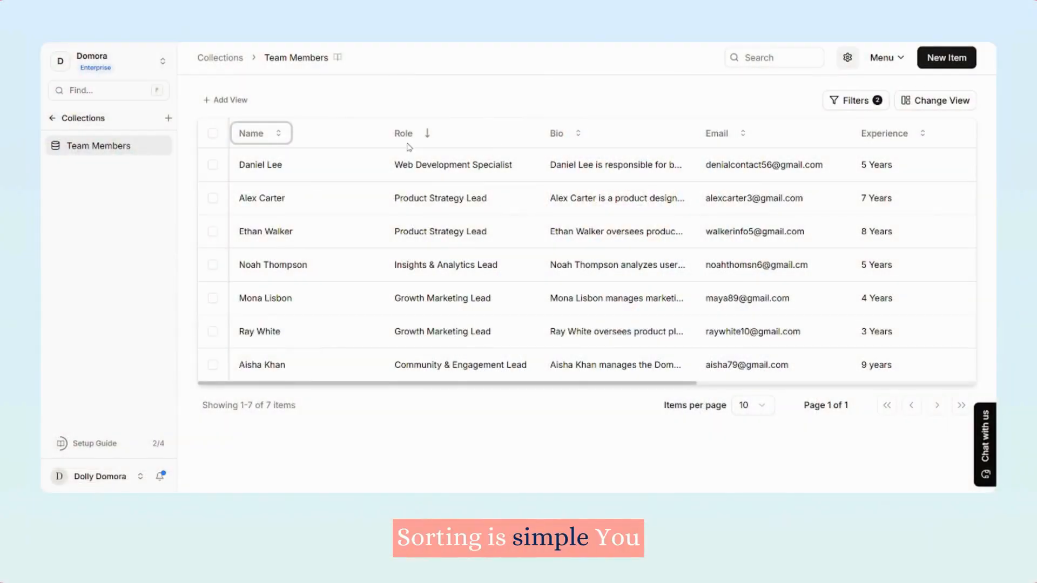
# - Pin the Name column to the left of the Team Members table
pyautogui.click(409, 140)
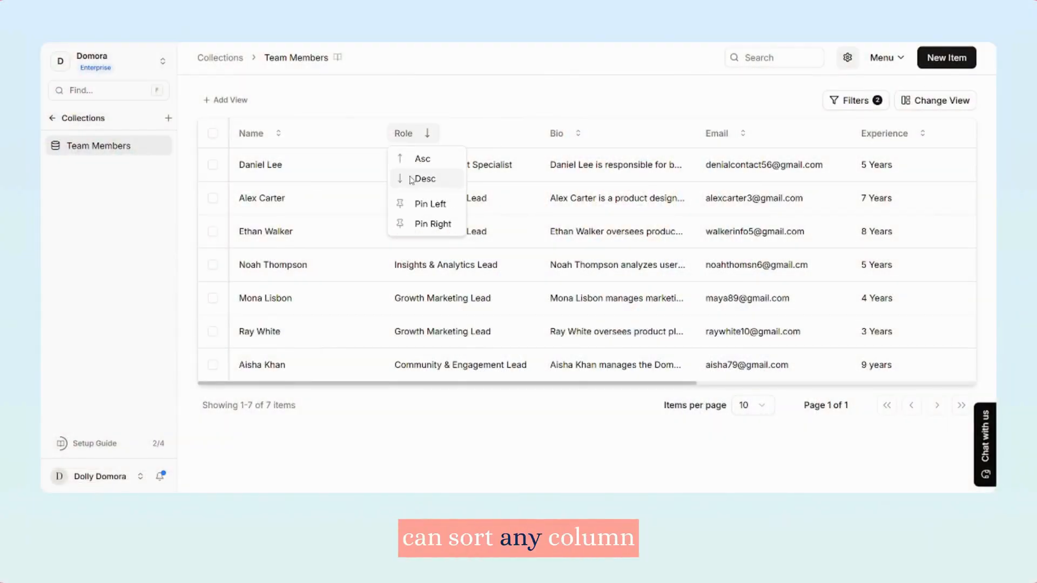
pyautogui.click(354, 135)
pyautogui.click(252, 140)
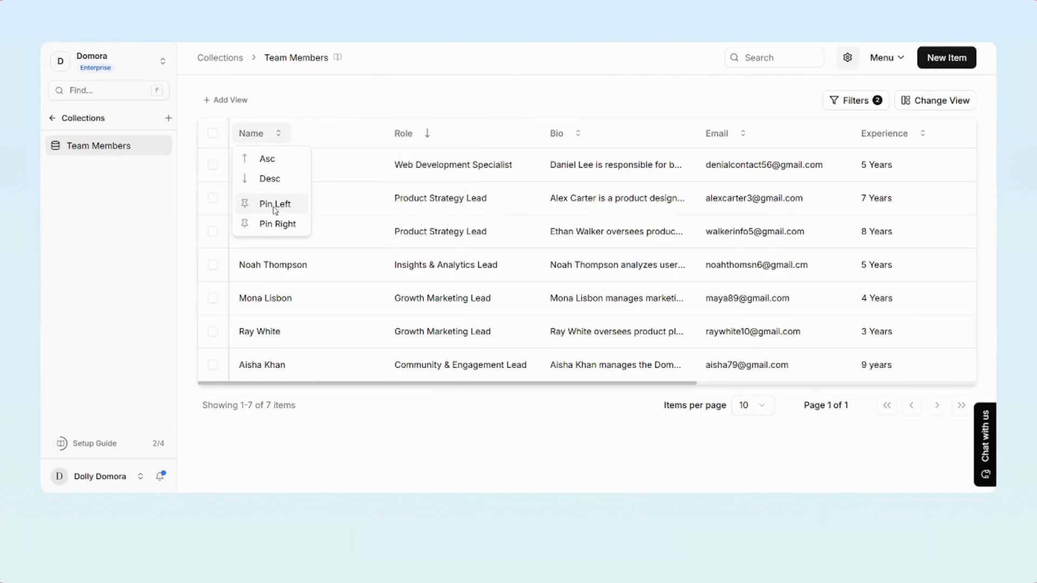
pyautogui.click(275, 205)
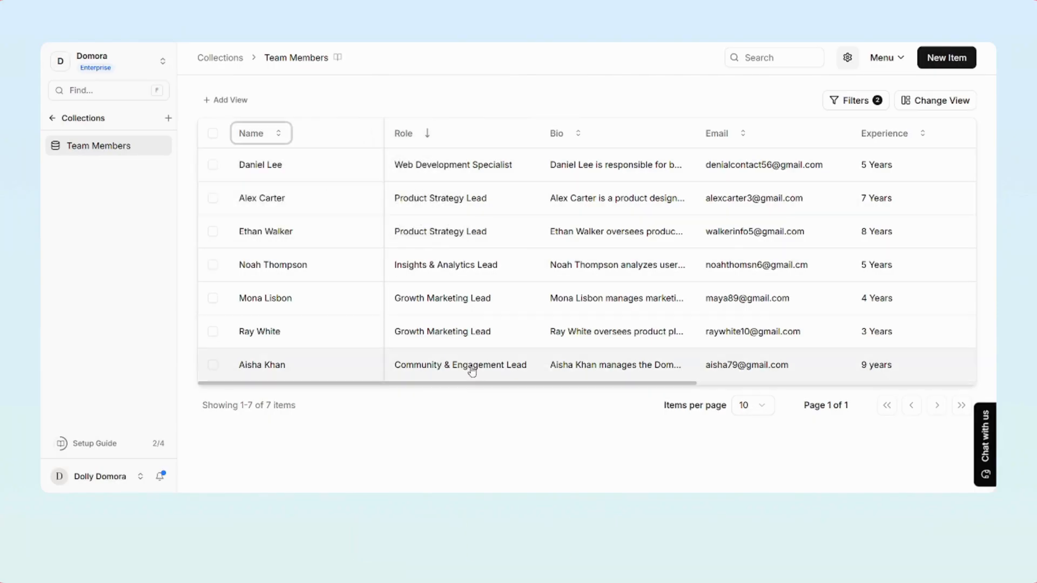
pyautogui.moveTo(475, 384)
pyautogui.mouseDown()
pyautogui.moveTo(721, 404)
pyautogui.moveTo(484, 394)
pyautogui.mouseUp()
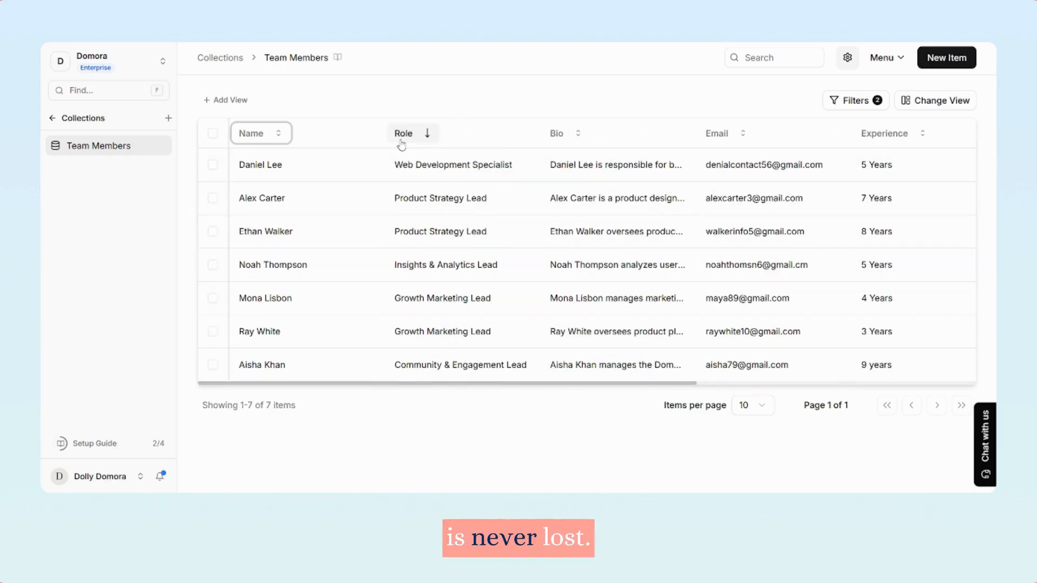
pyautogui.click(401, 135)
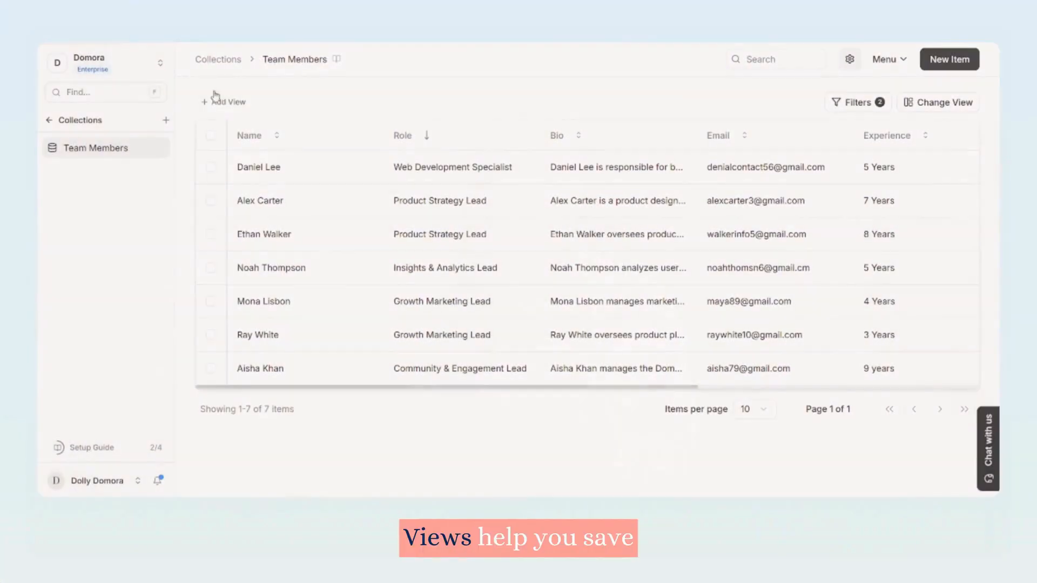
# - Save the filtered Team Members table as a new view named "Private"
pyautogui.click(842, 107)
pyautogui.click(522, 180)
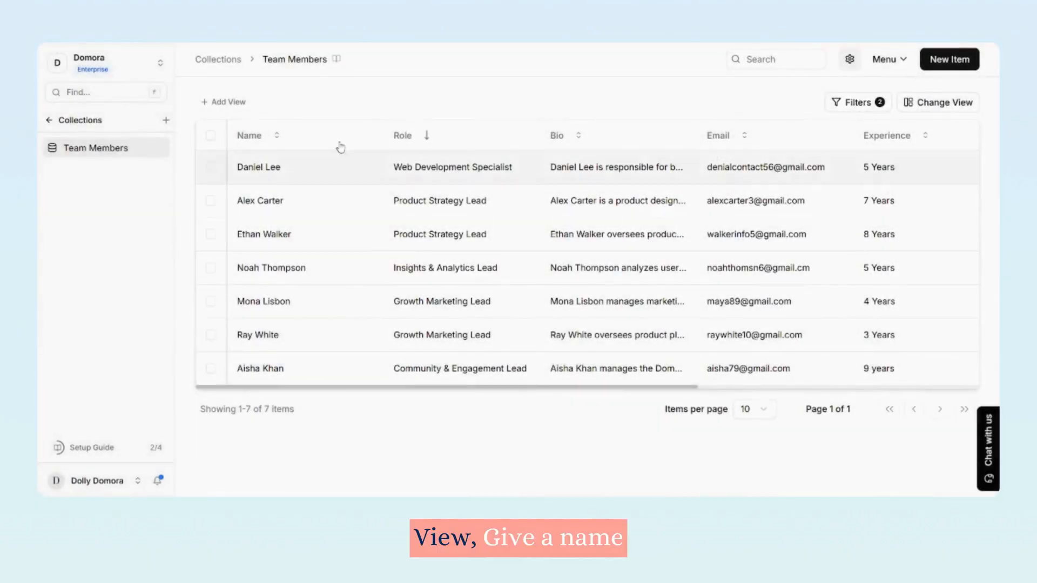
pyautogui.click(231, 102)
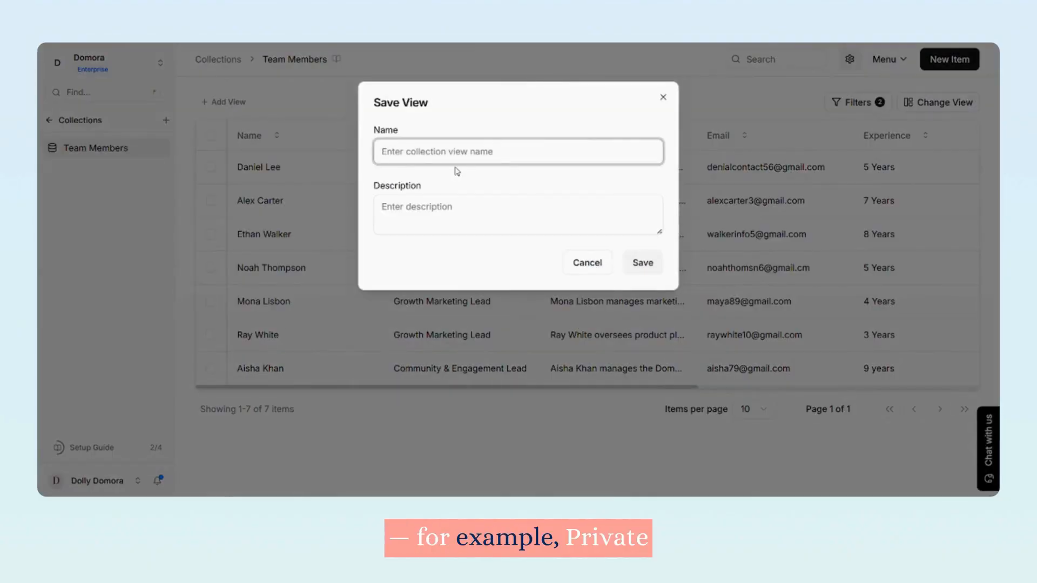
pyautogui.write('Private')
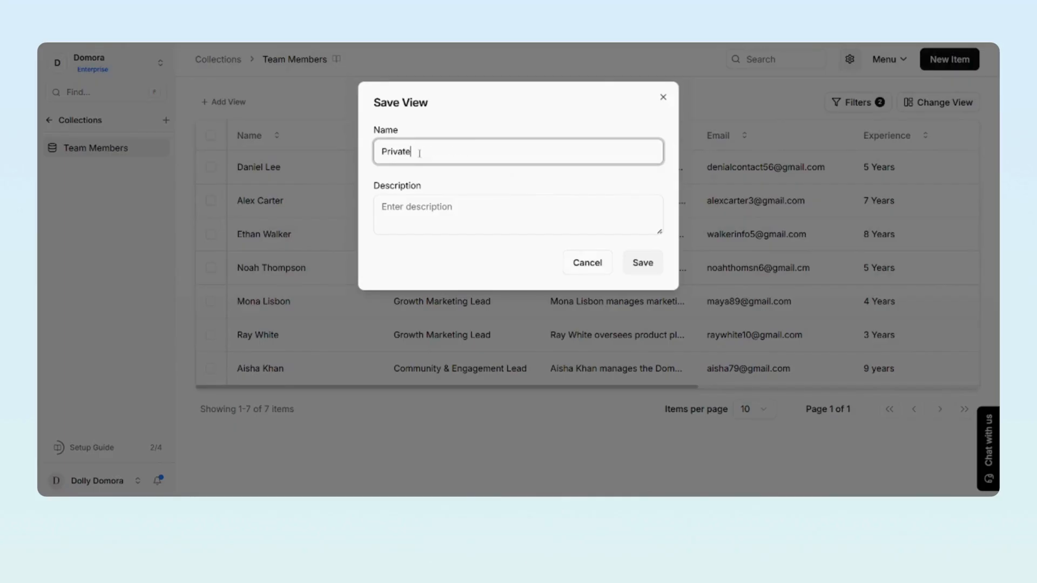
pyautogui.click(642, 264)
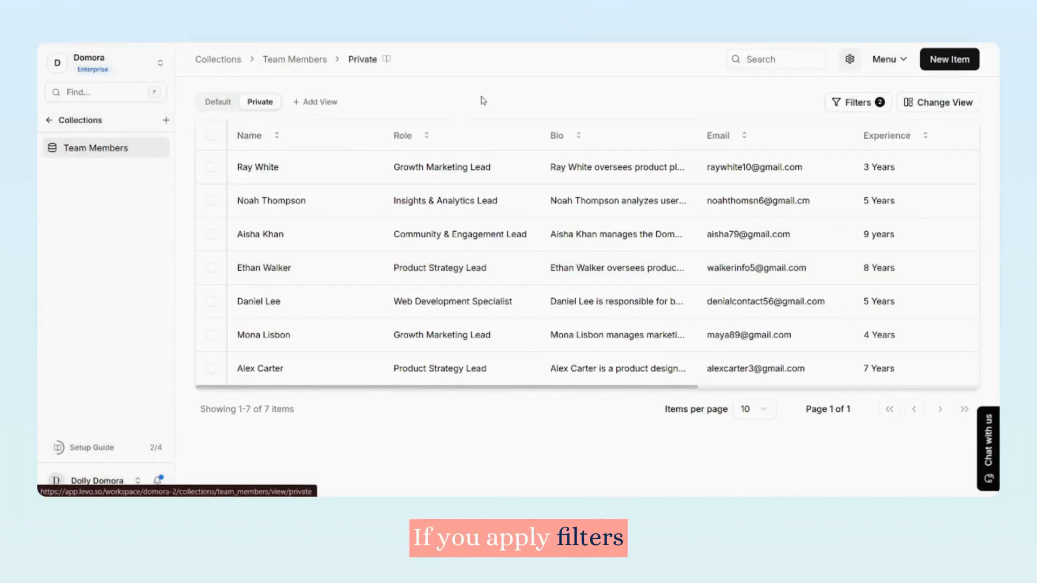
# - Check the filter conditions stored in the Private view
pyautogui.click(863, 104)
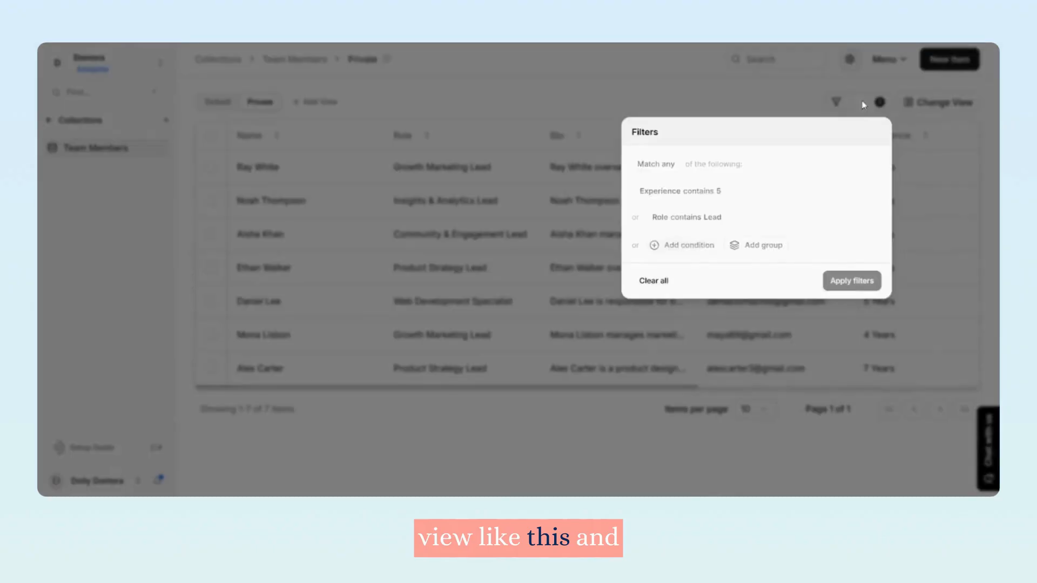
pyautogui.click(832, 290)
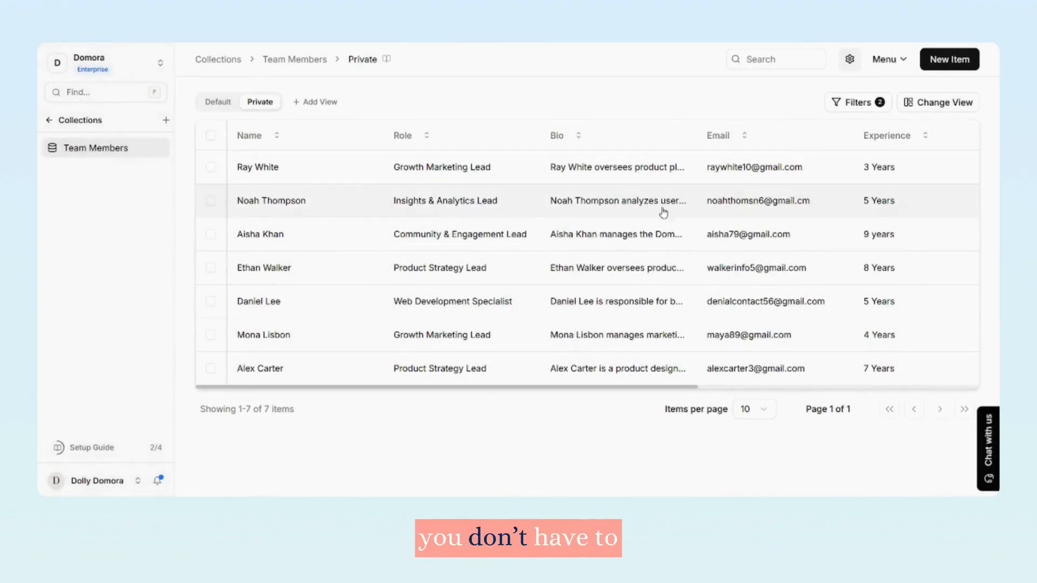
pyautogui.click(850, 103)
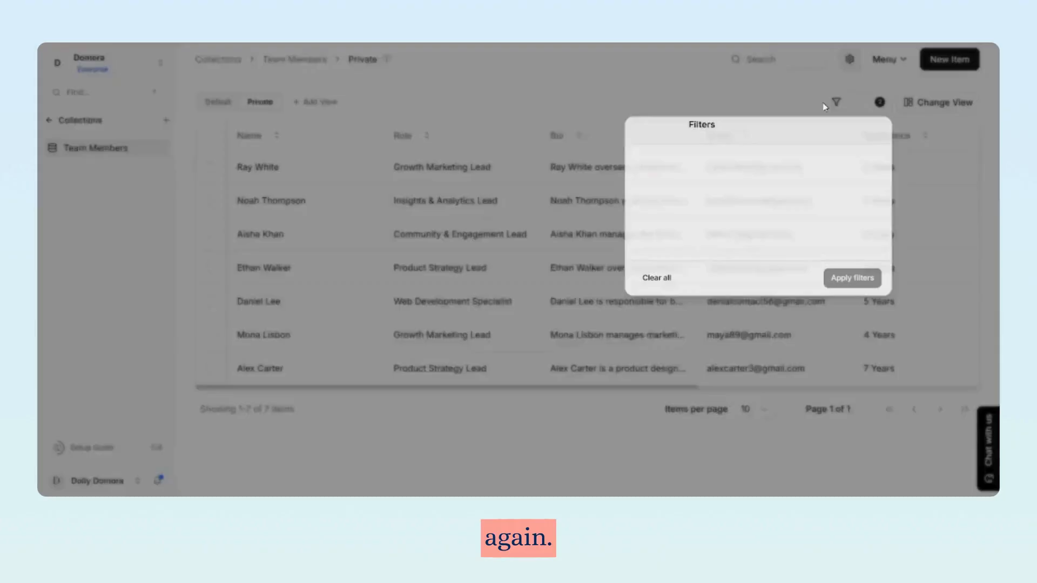
pyautogui.click(671, 106)
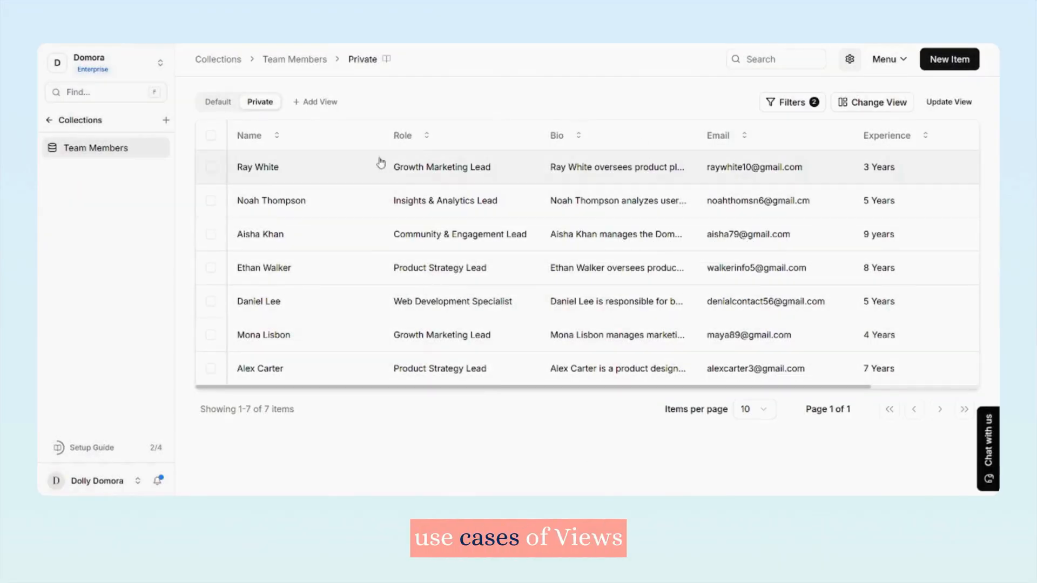
# - Inspect the team and invite sharing options for the Private view, then close them
pyautogui.click(888, 60)
pyautogui.click(833, 268)
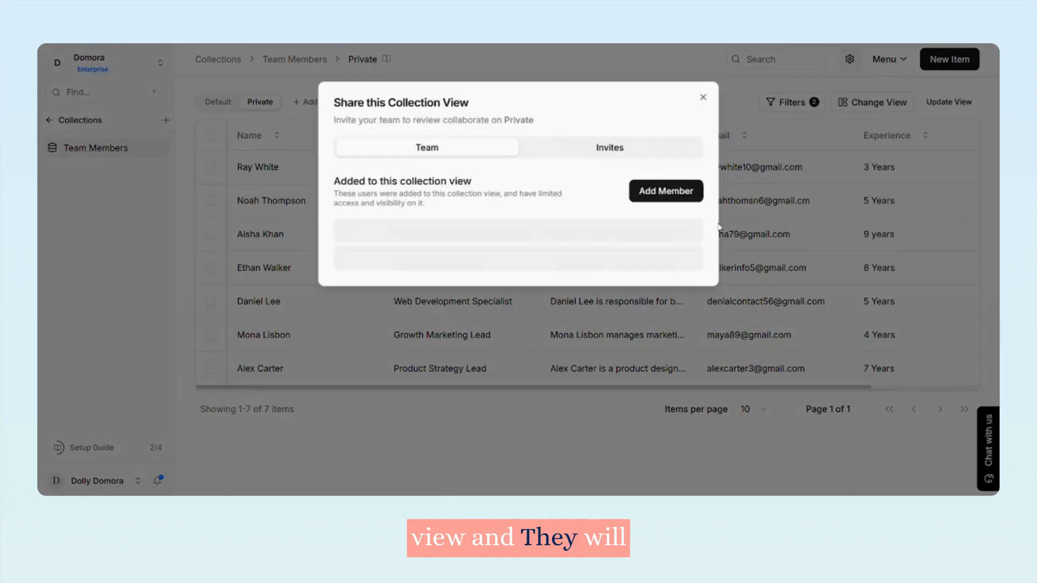
pyautogui.click(596, 155)
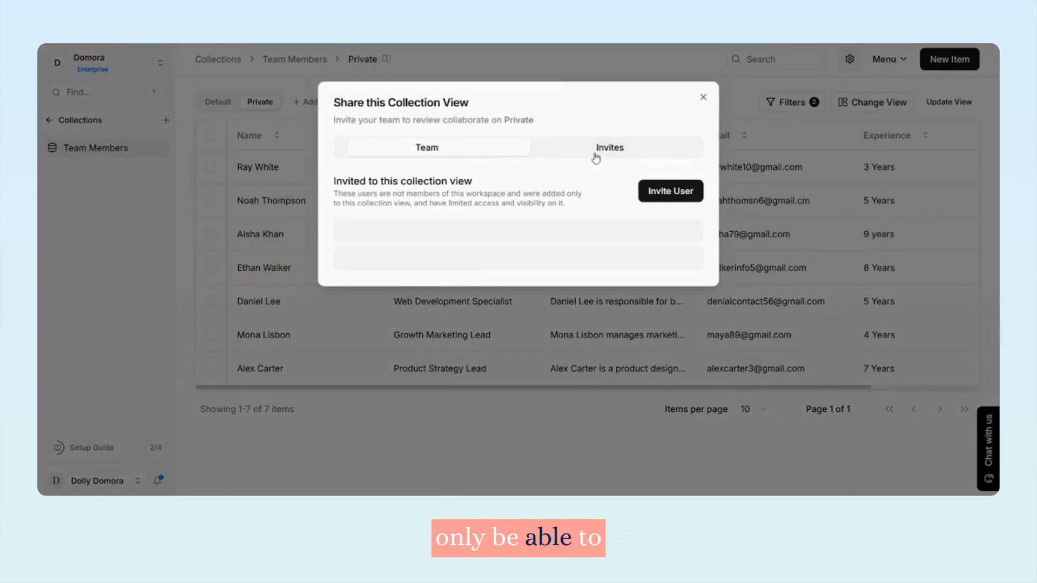
pyautogui.click(703, 97)
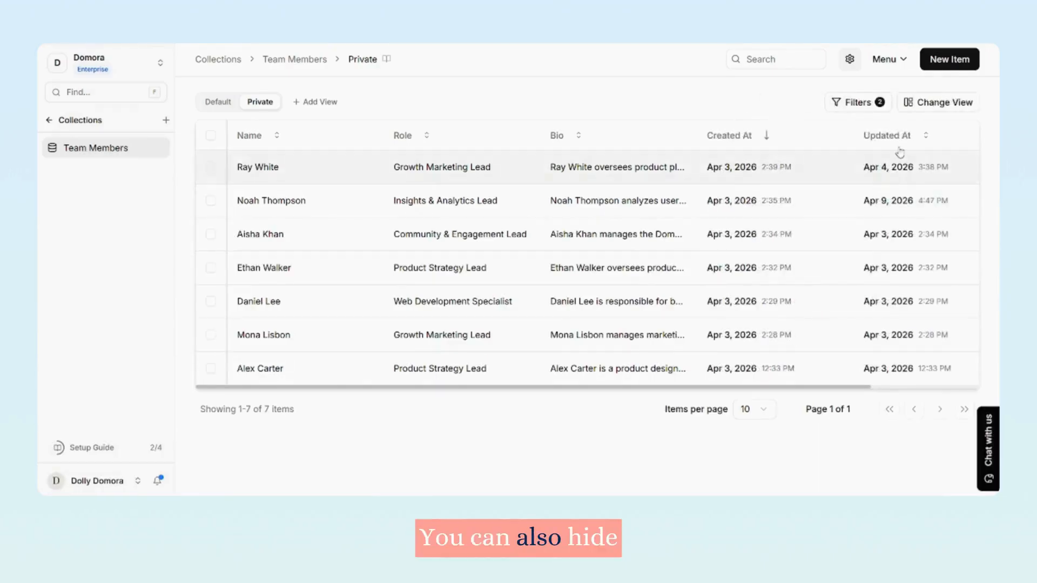
# - Hide the Bio field in the Private view's configuration and save it
pyautogui.click(921, 102)
pyautogui.click(552, 168)
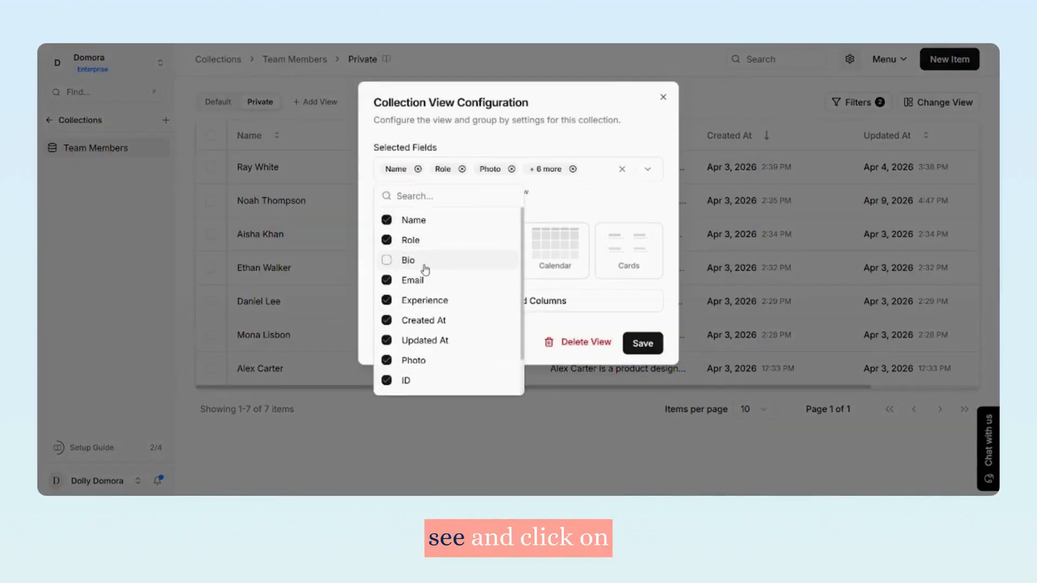
pyautogui.click(637, 287)
pyautogui.click(642, 345)
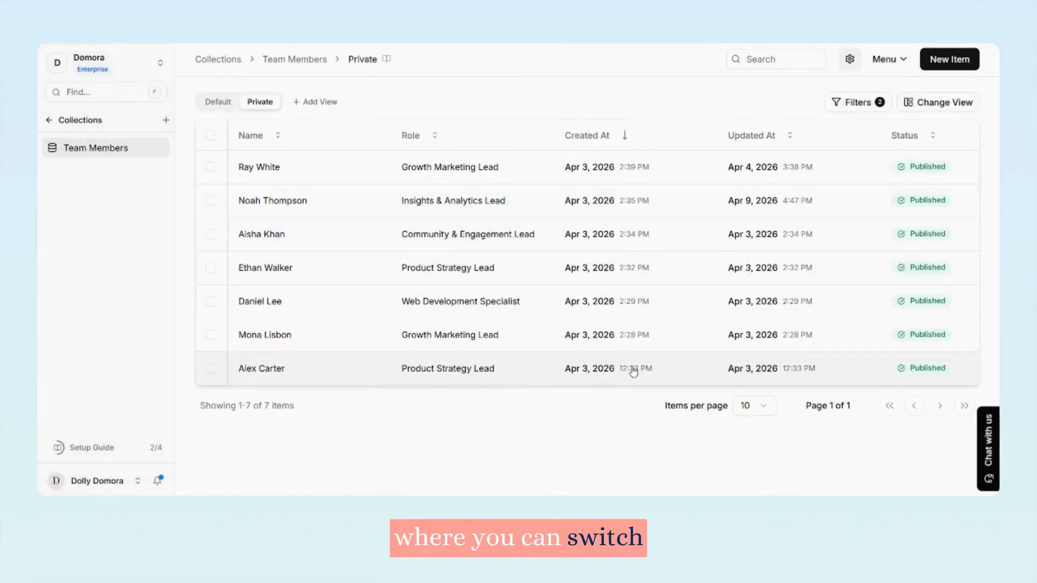
pyautogui.click(947, 107)
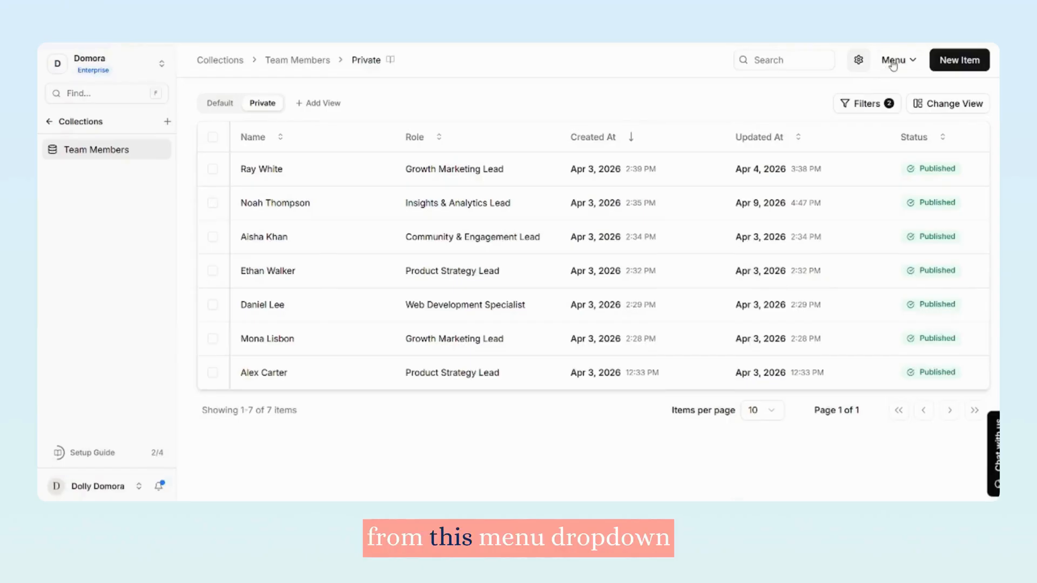
# - Start a form page for the Team Members collection using the Form 1 design with the Multi-Step form layout
pyautogui.click(894, 60)
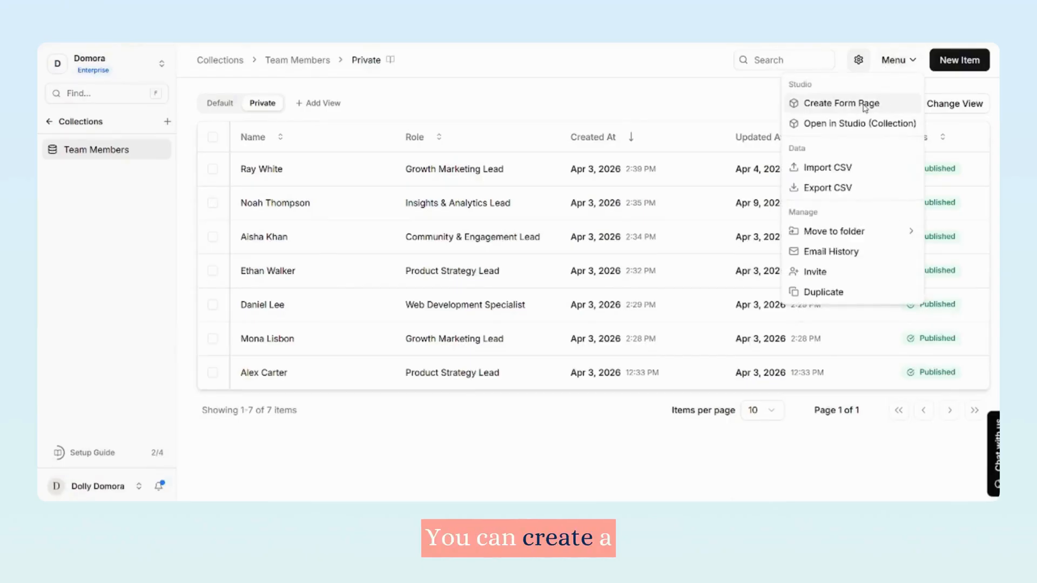
pyautogui.click(864, 108)
pyautogui.click(318, 256)
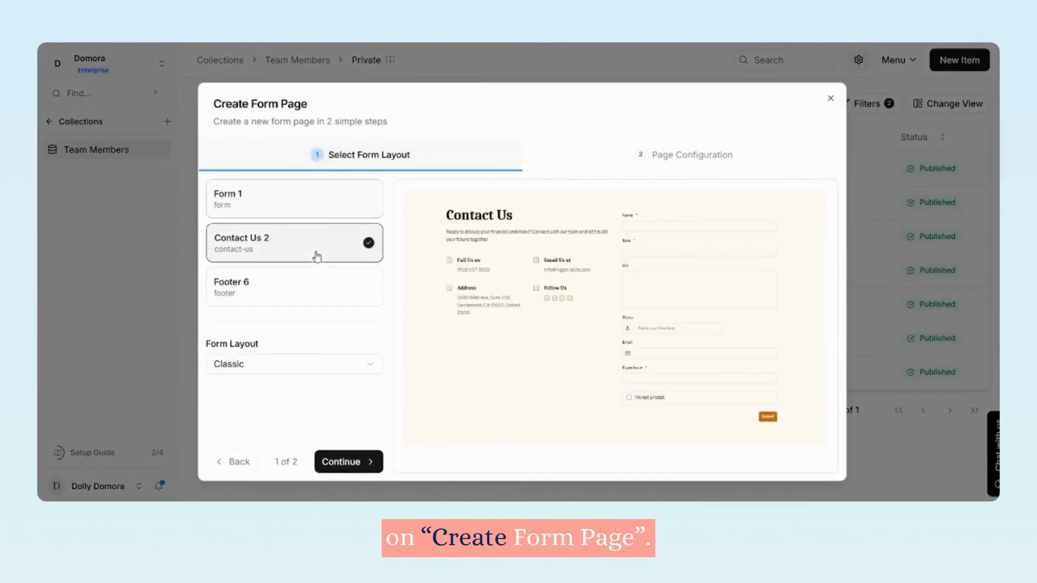
pyautogui.click(316, 214)
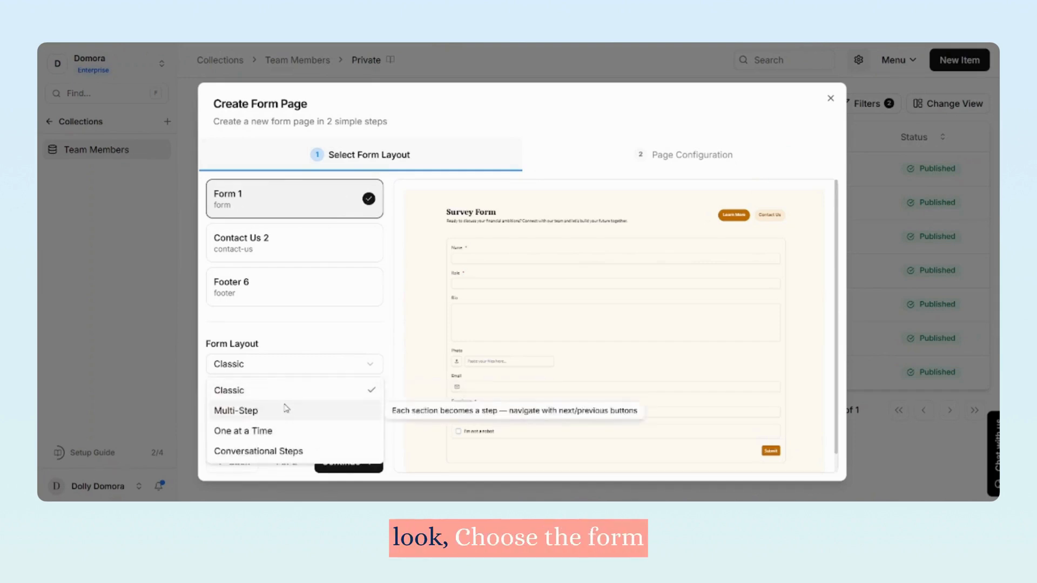
pyautogui.click(285, 408)
pyautogui.click(352, 458)
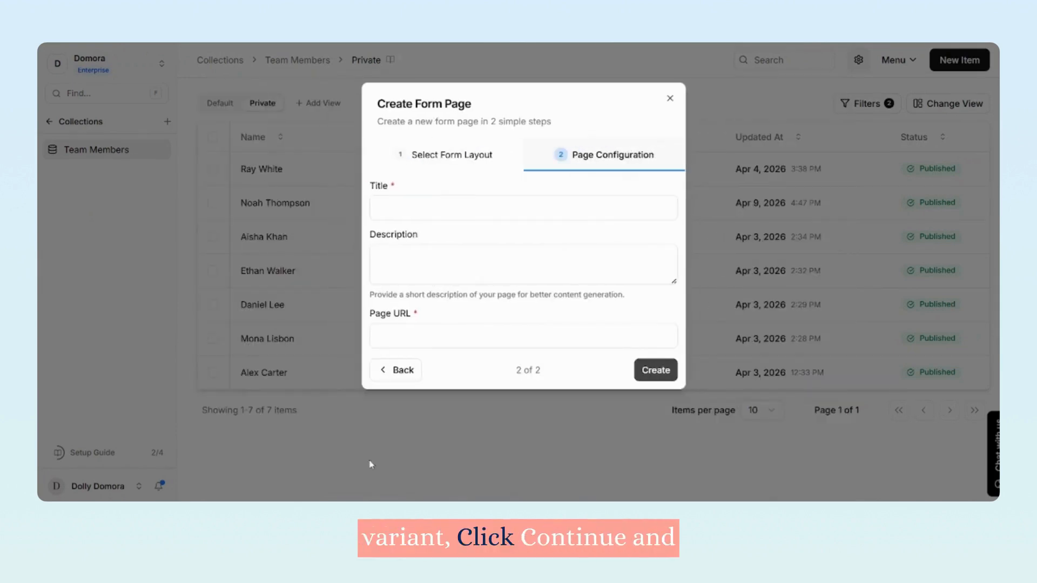
# - Title the form page "Teams Member", create it and look through the resulting page
pyautogui.click(421, 206)
pyautogui.write('Teams Member')
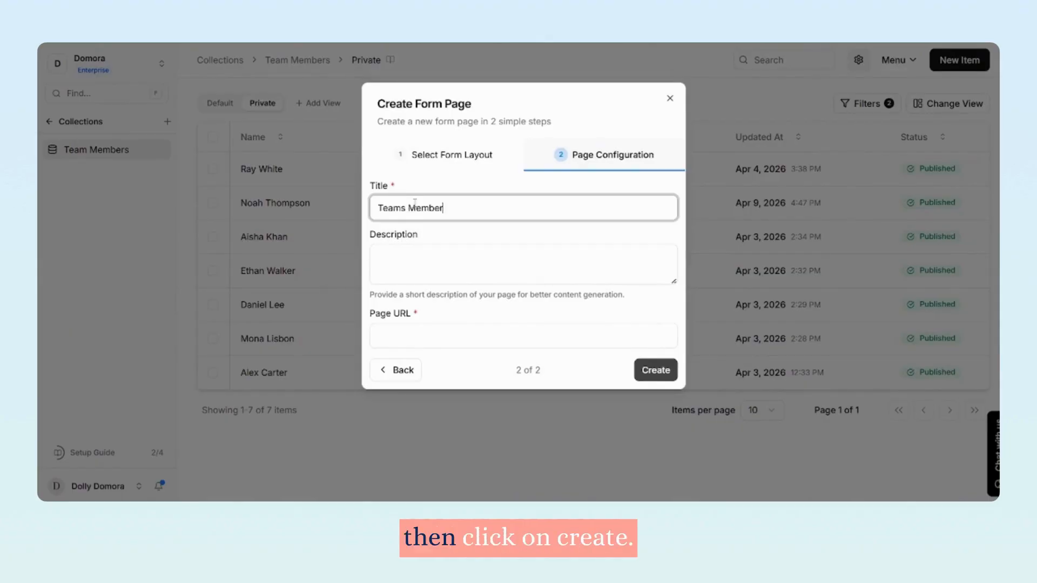
pyautogui.click(664, 373)
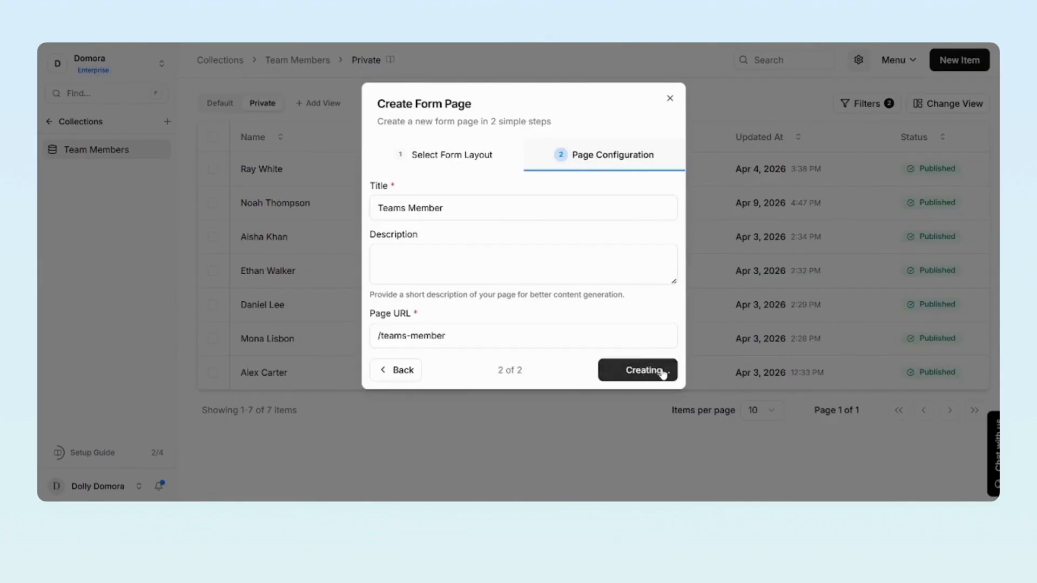
pyautogui.scroll(-6, 546, 302)
pyautogui.scroll(6, 546, 306)
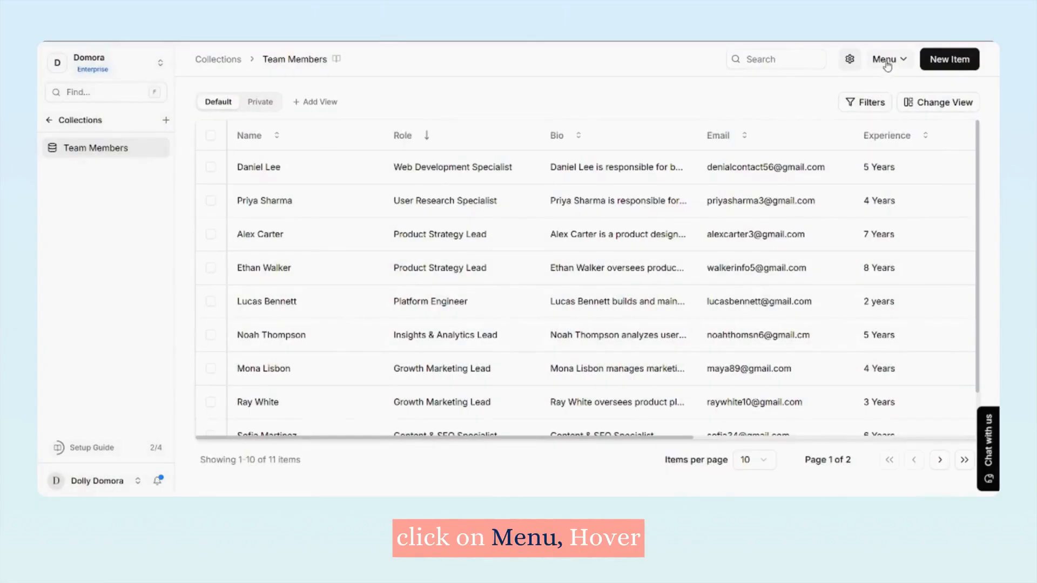
# - Create a new collection folder named "Team" from the Team Members collection's move-to-folder options
pyautogui.click(887, 63)
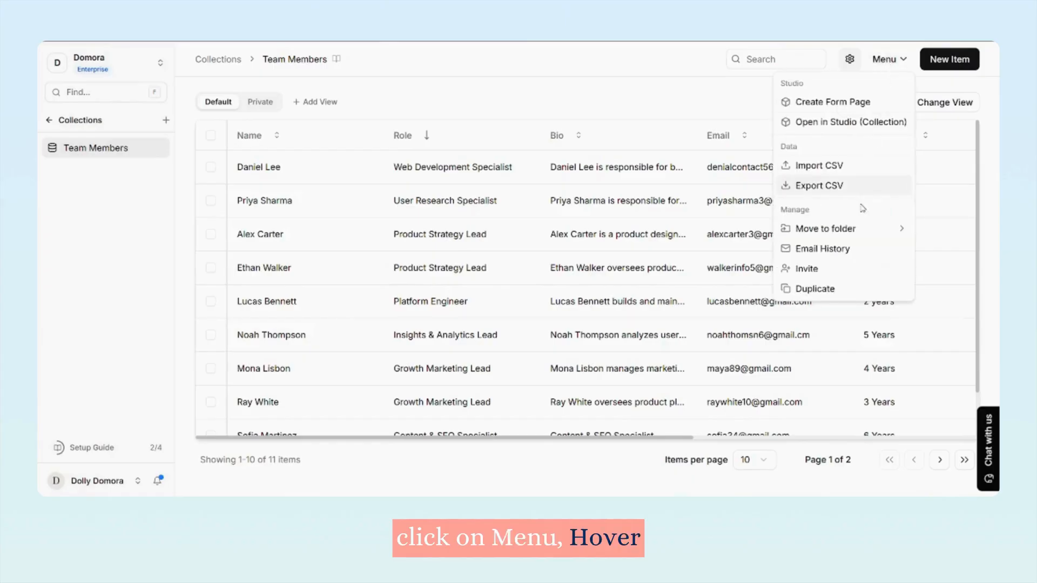
pyautogui.moveTo(860, 232)
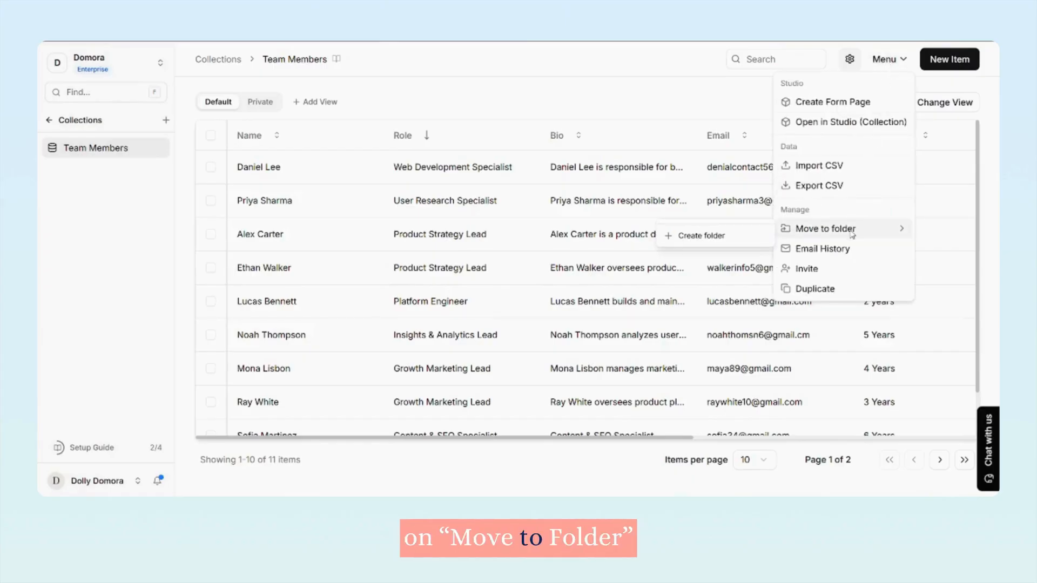
pyautogui.click(730, 241)
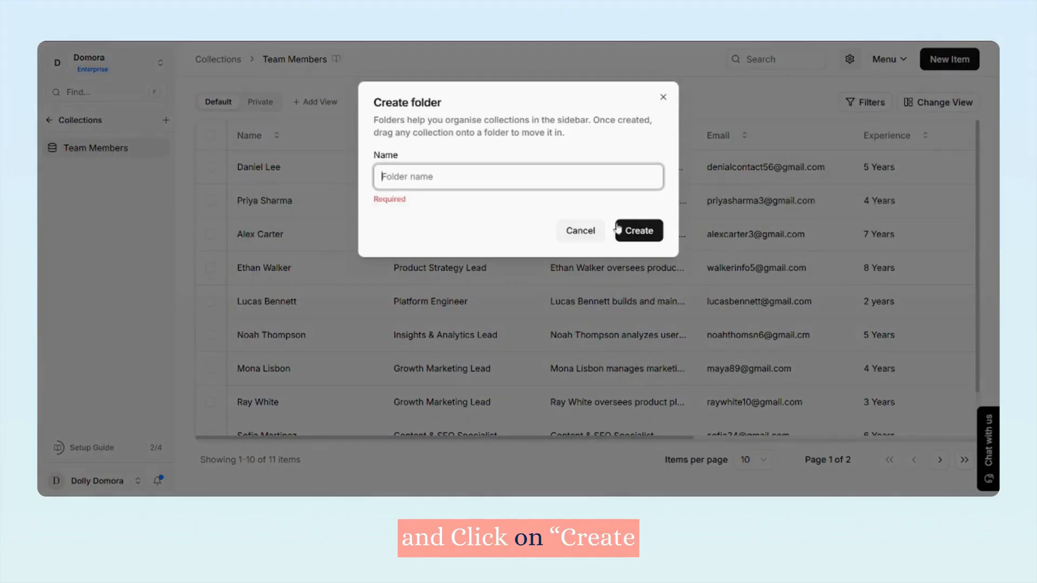
pyautogui.click(417, 176)
pyautogui.write('Team')
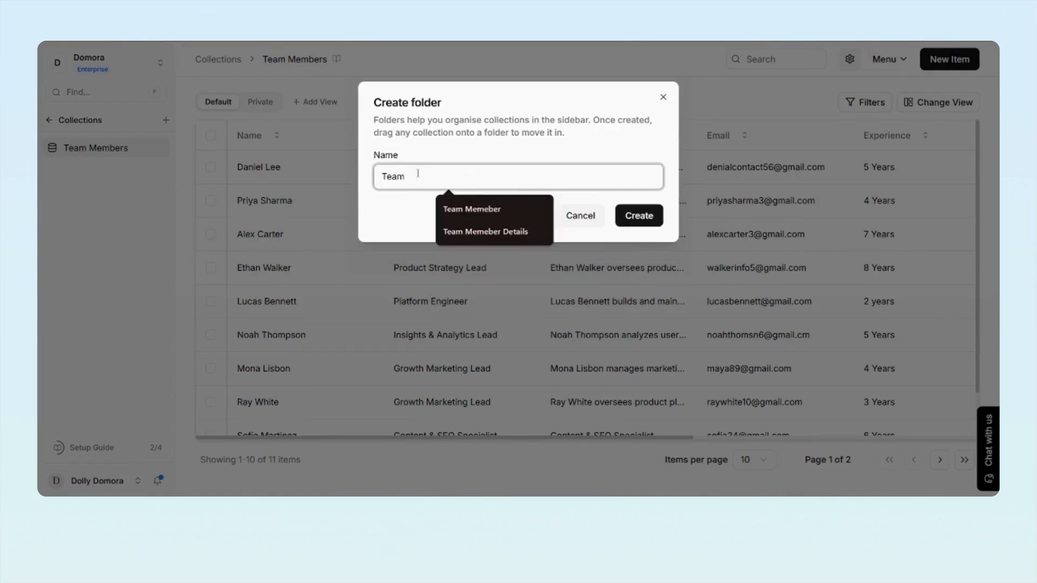
pyautogui.click(638, 216)
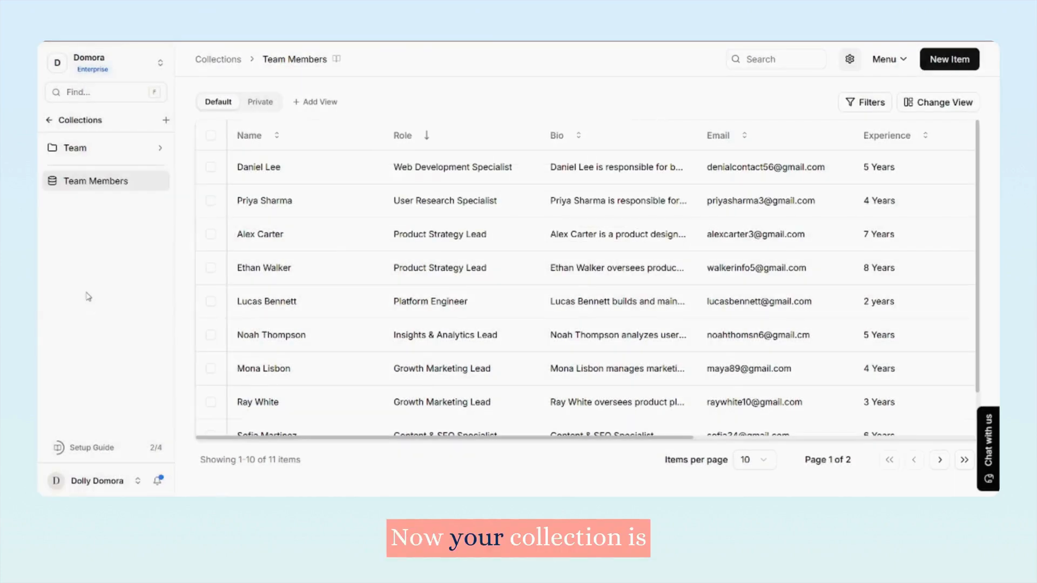